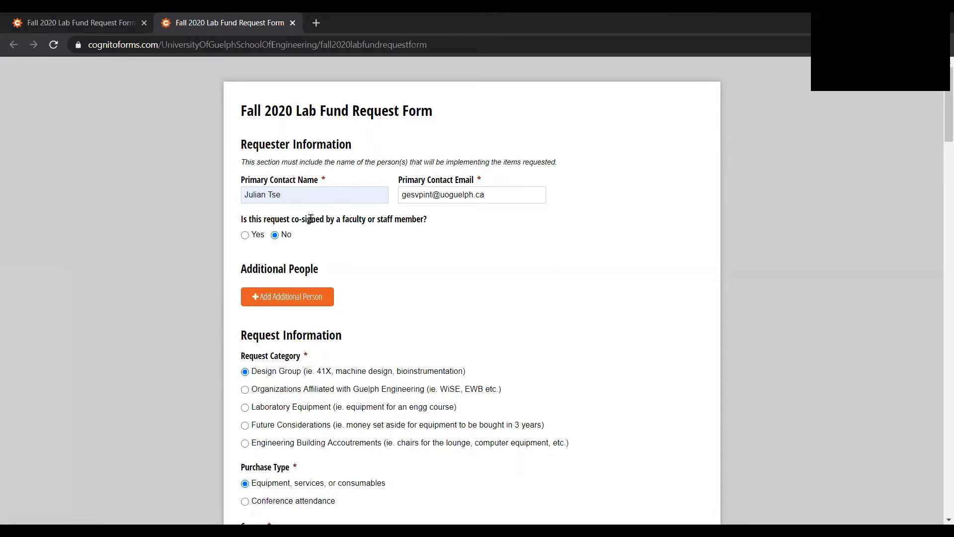
# Step: Try the faculty or staff co-signer option, return it to No, and add and remove a blank additional person
pyautogui.click(246, 235)
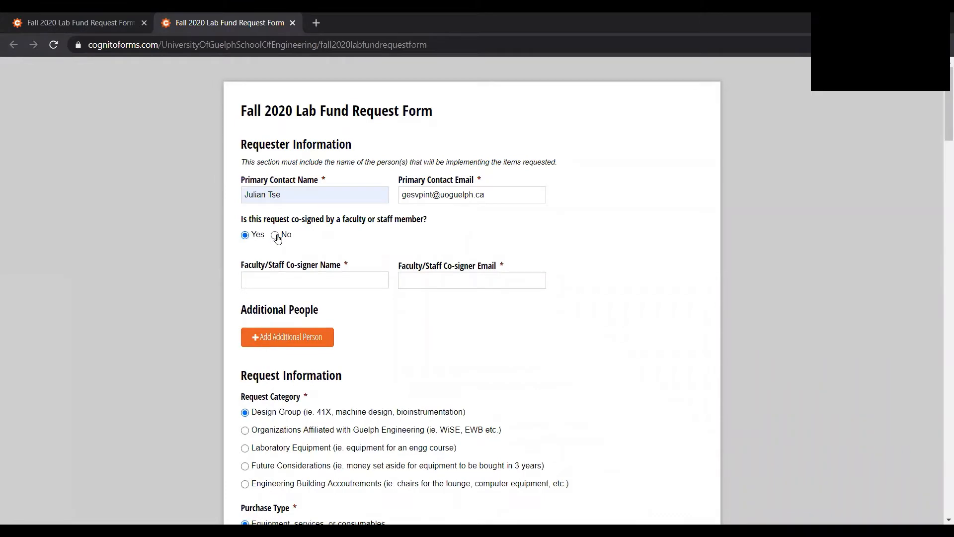
pyautogui.click(275, 235)
pyautogui.click(254, 296)
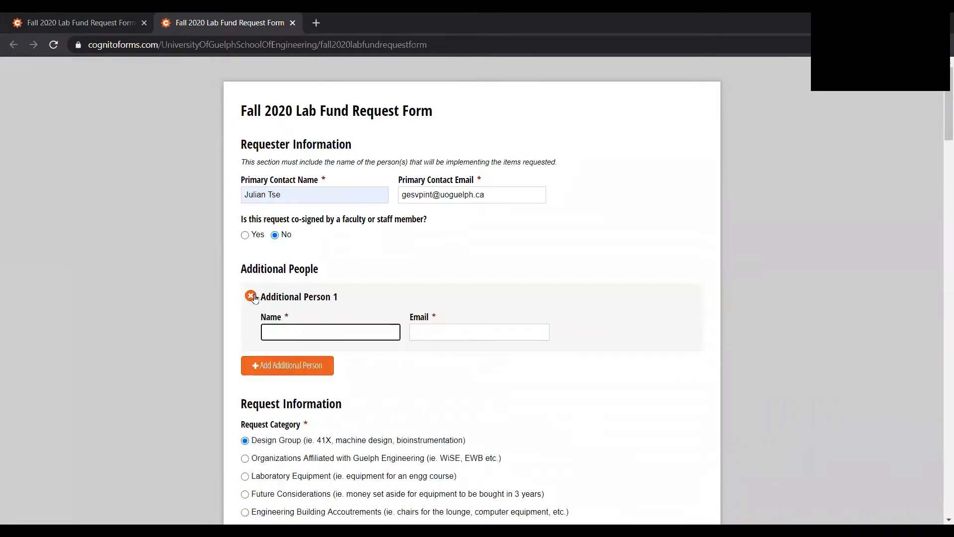
pyautogui.click(251, 296)
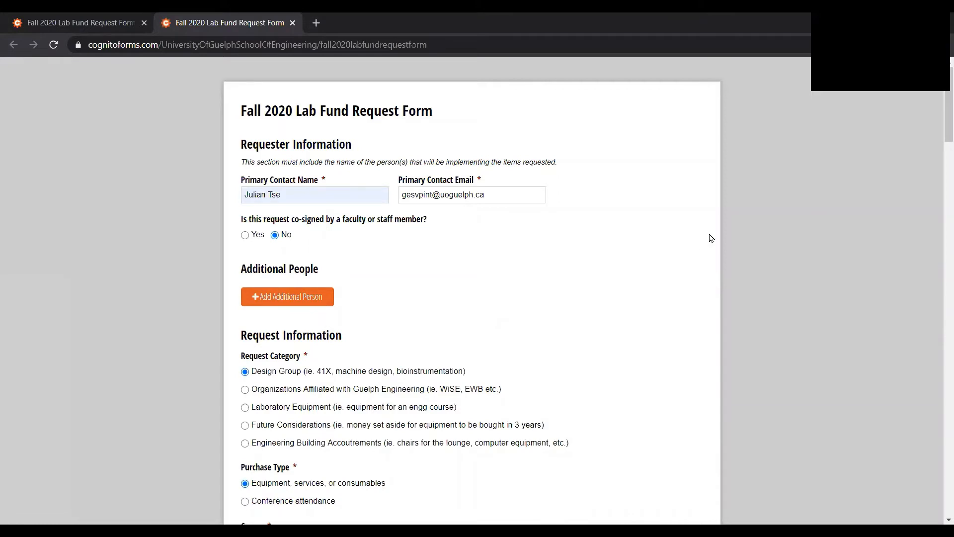
# Step: Try Other (specify) as the course and set it back to ENGG*41X0
pyautogui.scroll(-3, 940, 168)
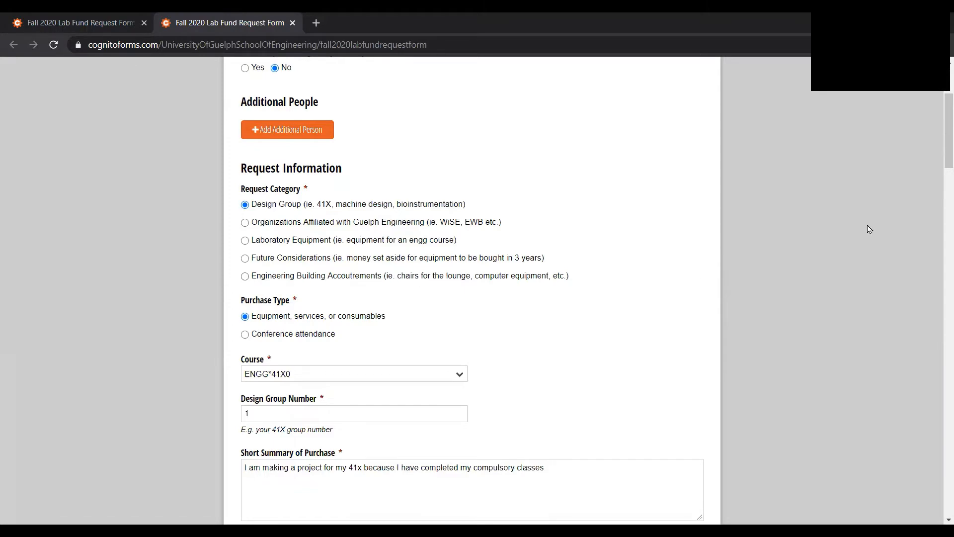
pyautogui.scroll(-1, 941, 157)
pyautogui.scroll(-1, 940, 158)
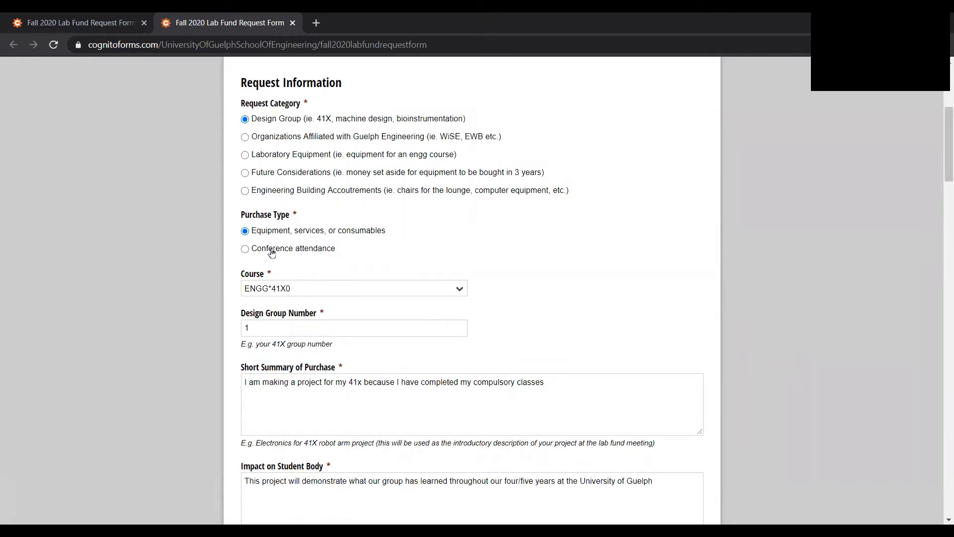
pyautogui.click(301, 290)
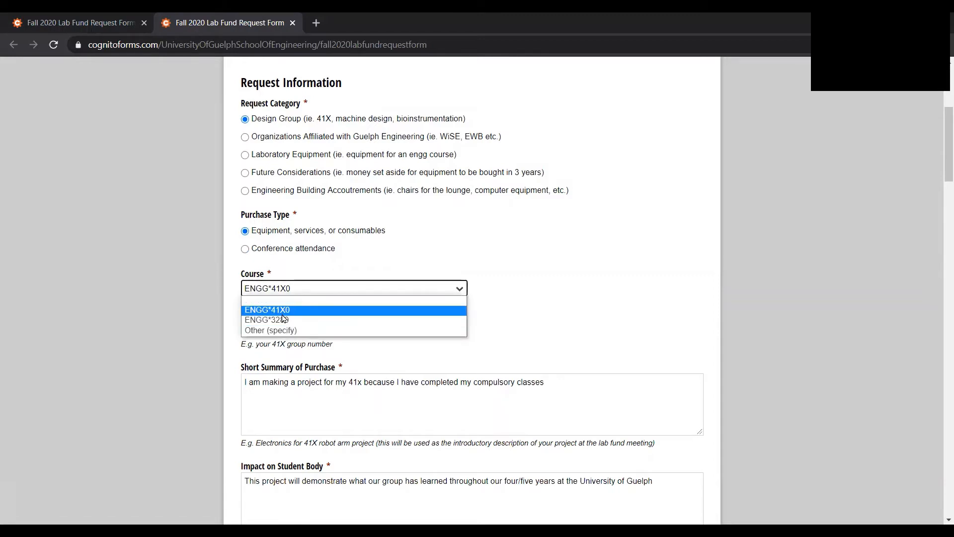
pyautogui.click(228, 325)
pyautogui.click(298, 289)
pyautogui.click(277, 329)
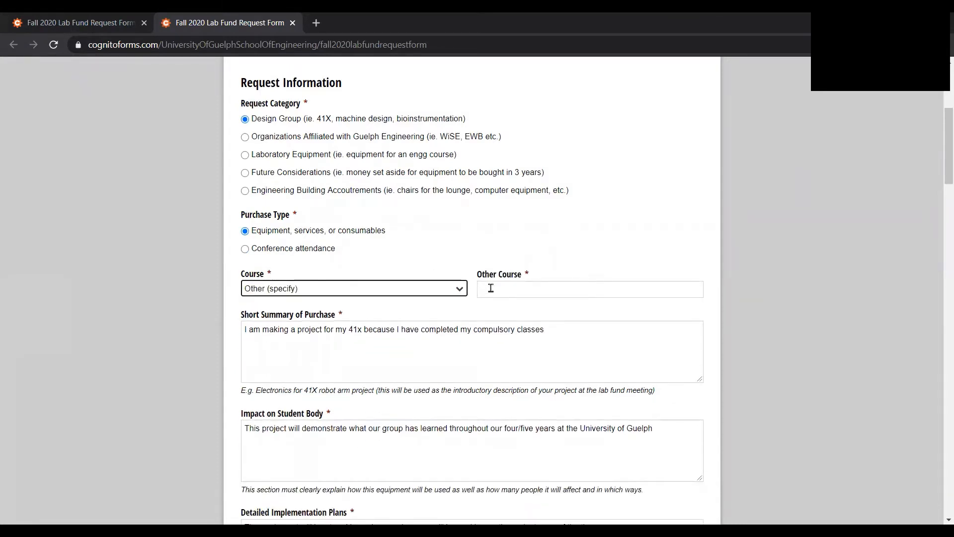
pyautogui.click(491, 288)
pyautogui.click(458, 289)
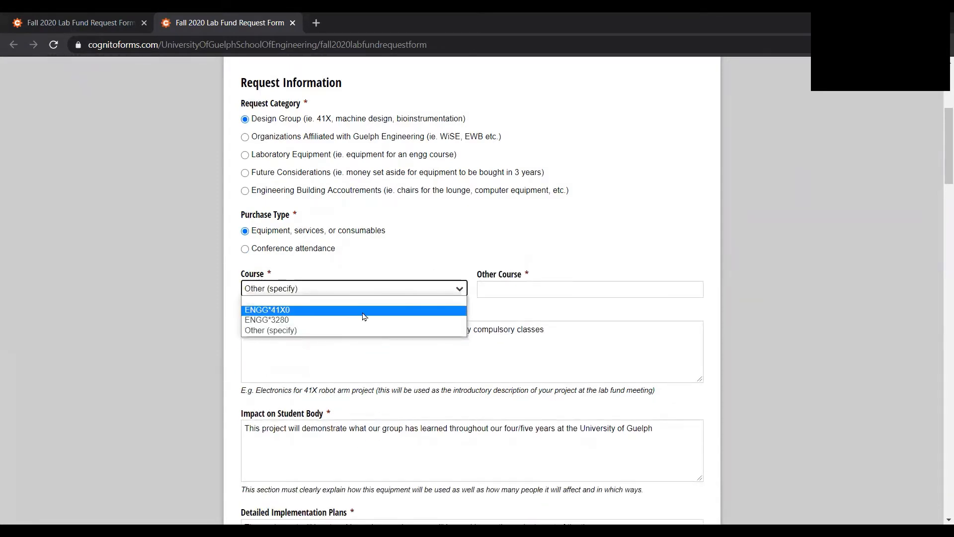
pyautogui.click(364, 316)
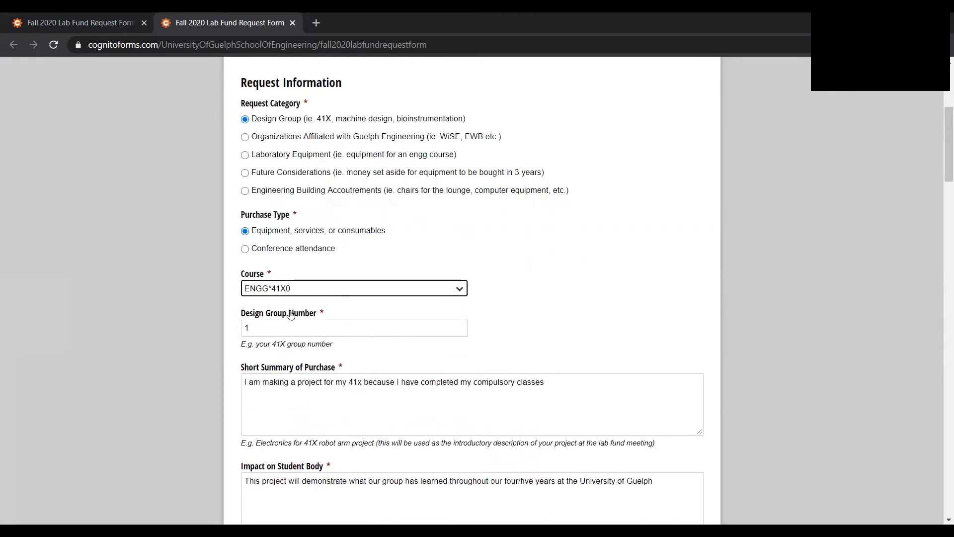
# Step: Review the purchase summary, student impact, implementation plans and funding source answers, plus the description, supplier and retainability of budget Item 1
pyautogui.moveTo(939, 168); pyautogui.dragTo(940, 209)
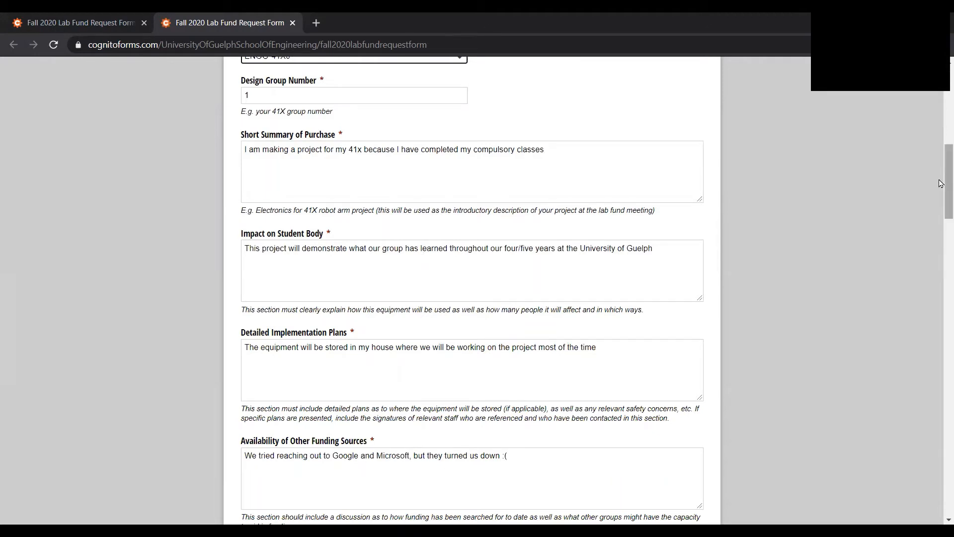
pyautogui.moveTo(941, 183); pyautogui.dragTo(940, 250)
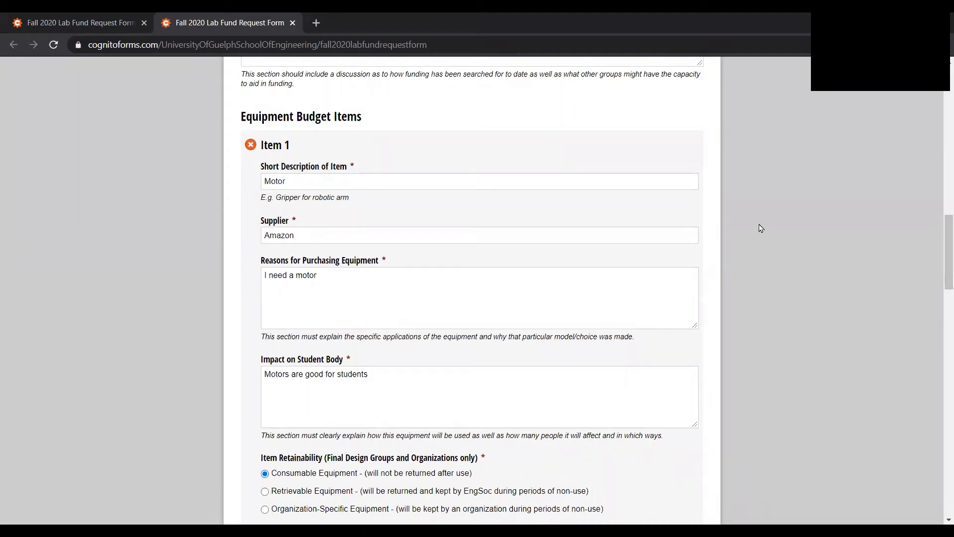
pyautogui.moveTo(300, 135); pyautogui.dragTo(306, 156)
pyautogui.click(413, 181)
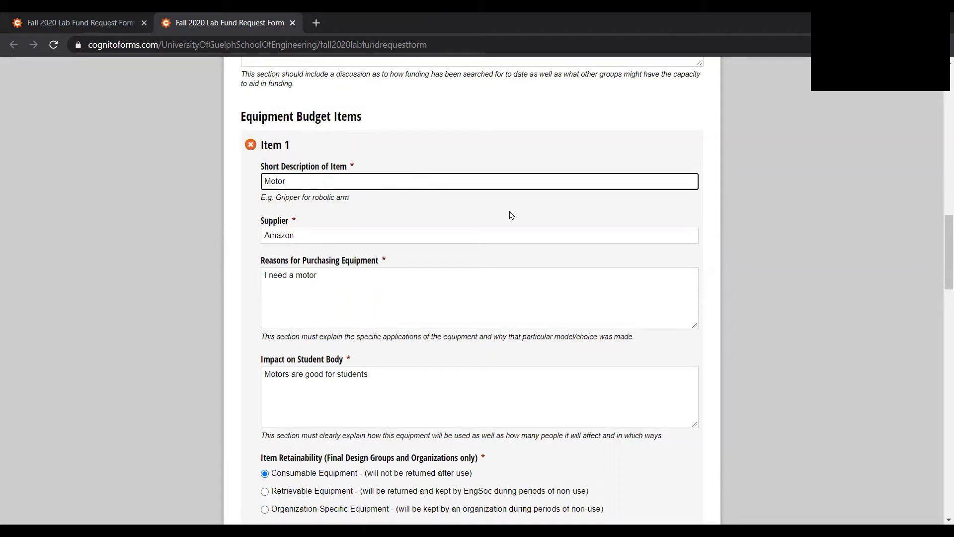
pyautogui.click(750, 229)
pyautogui.moveTo(938, 257); pyautogui.dragTo(940, 273)
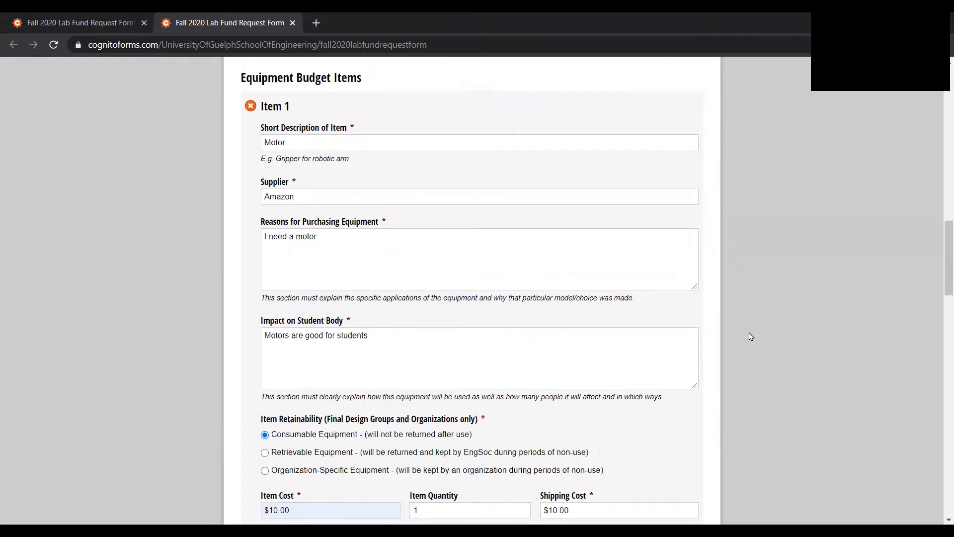
pyautogui.moveTo(941, 272); pyautogui.dragTo(940, 288)
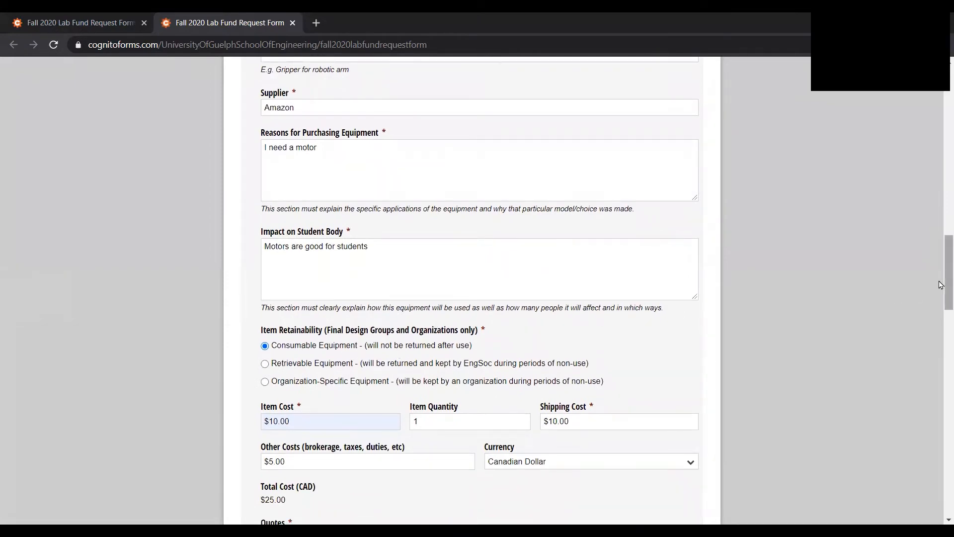
pyautogui.moveTo(941, 285); pyautogui.dragTo(940, 302)
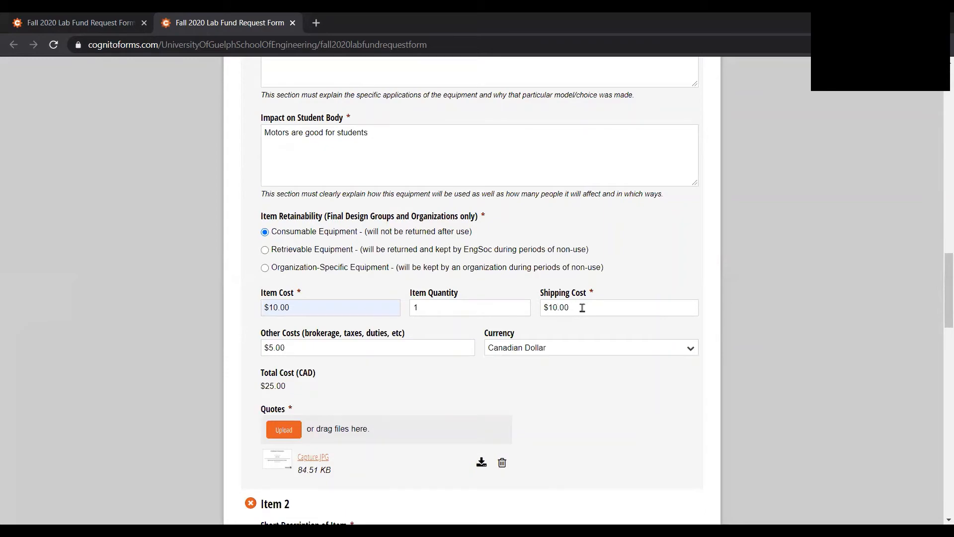
# Step: Check the cost fields and the available currency choices for budget Item 1, keeping Canadian Dollar
pyautogui.moveTo(948, 290); pyautogui.dragTo(938, 311)
pyautogui.moveTo(542, 238); pyautogui.dragTo(353, 219)
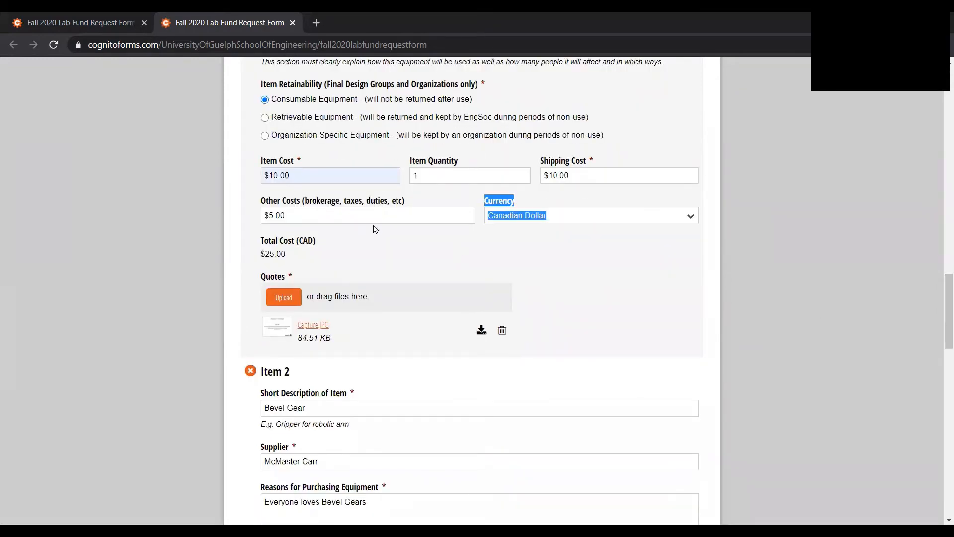
pyautogui.click(446, 255)
pyautogui.click(689, 218)
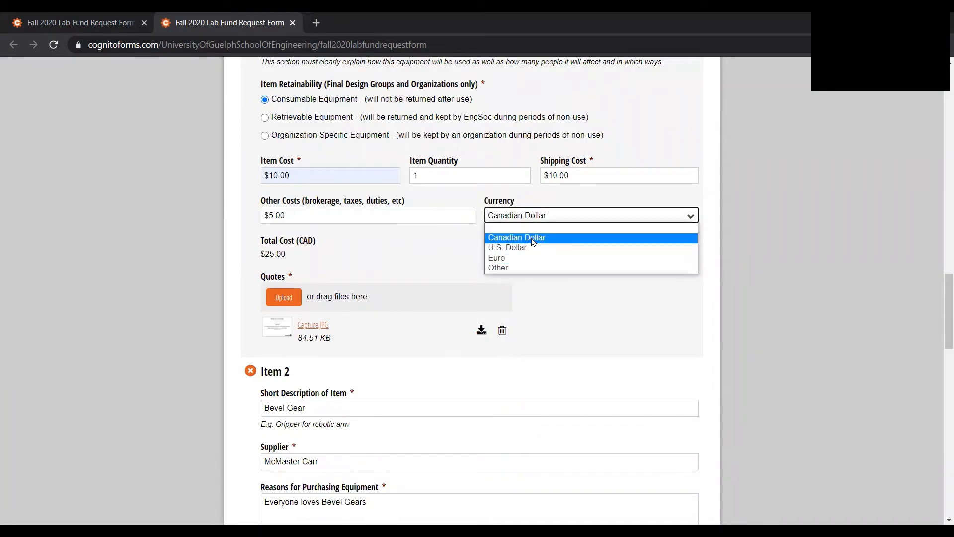
pyautogui.click(554, 296)
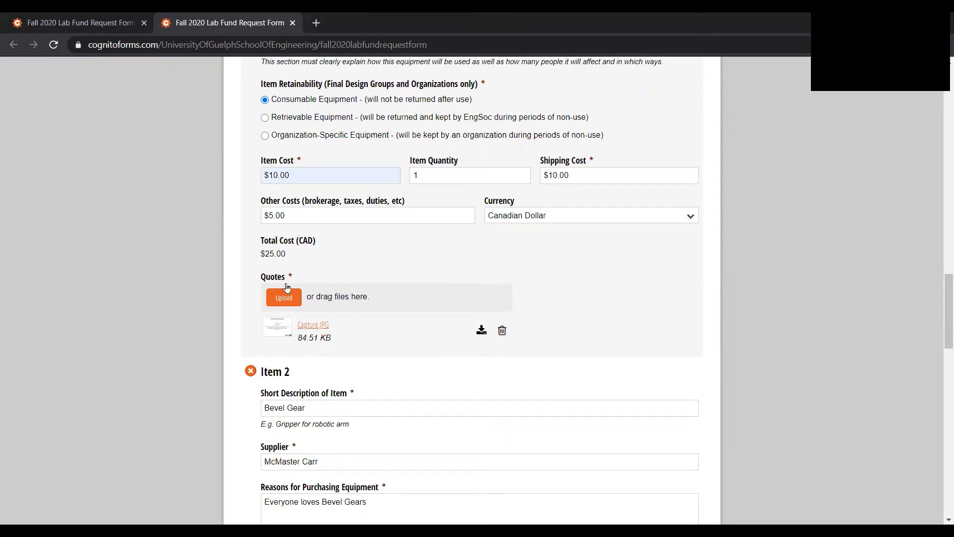
# Step: Review budget Item 2's details, caretaker, costs and quote, as well as the retrievable shipping section and the total requested
pyautogui.moveTo(943, 320); pyautogui.dragTo(942, 354)
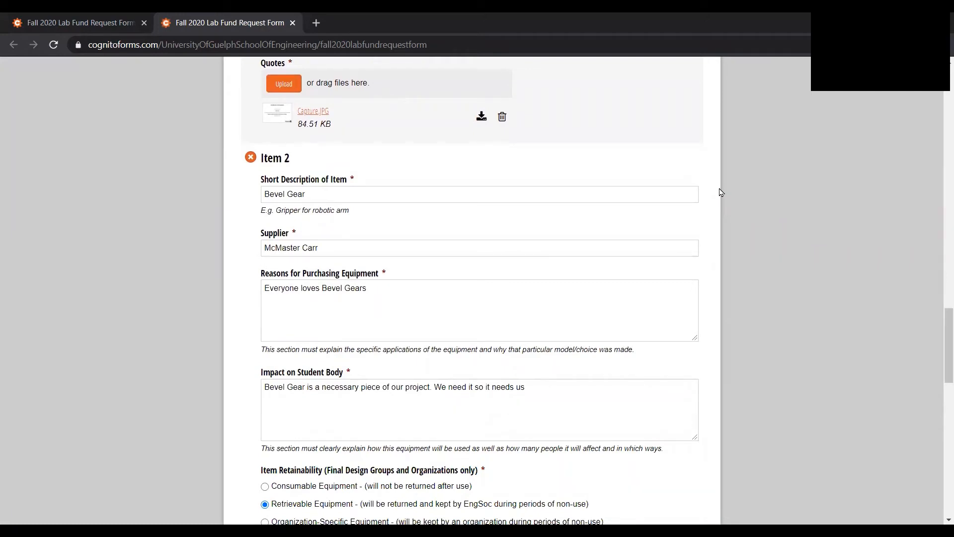
pyautogui.moveTo(943, 324); pyautogui.dragTo(940, 338)
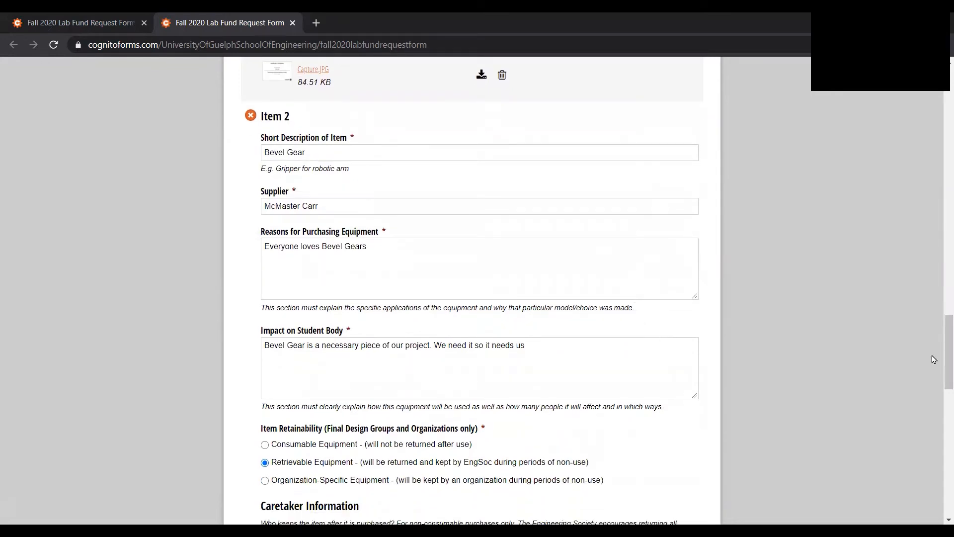
pyautogui.moveTo(941, 358); pyautogui.dragTo(940, 407)
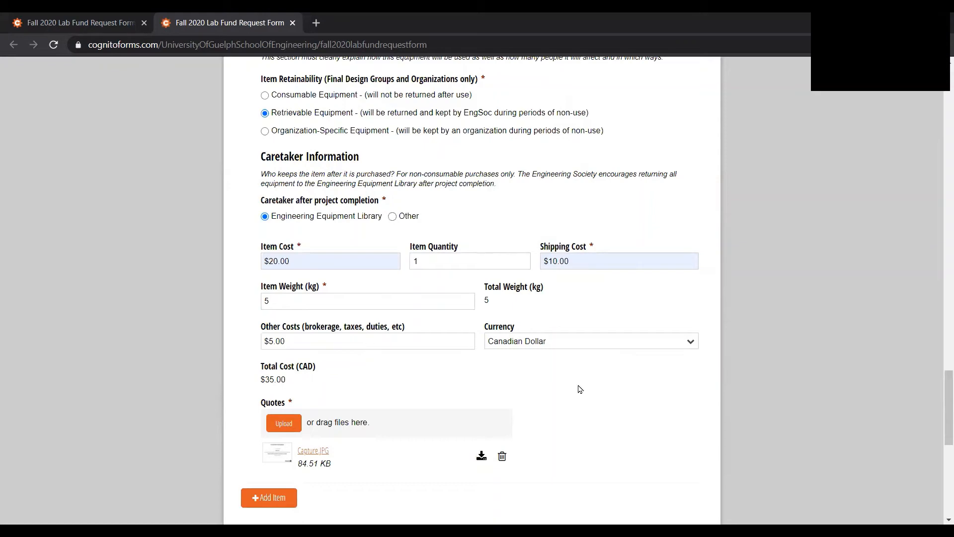
pyautogui.moveTo(943, 405); pyautogui.dragTo(941, 460)
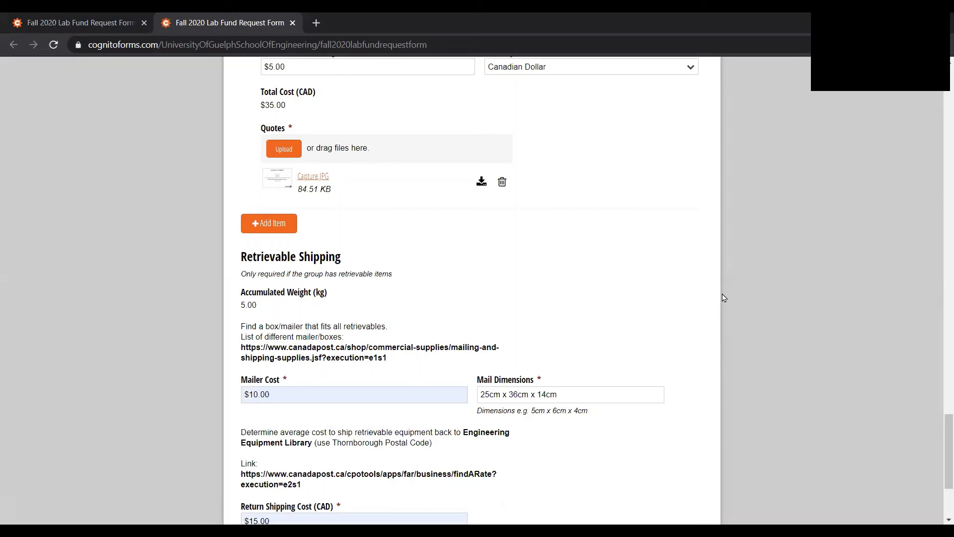
pyautogui.moveTo(940, 441); pyautogui.dragTo(940, 453)
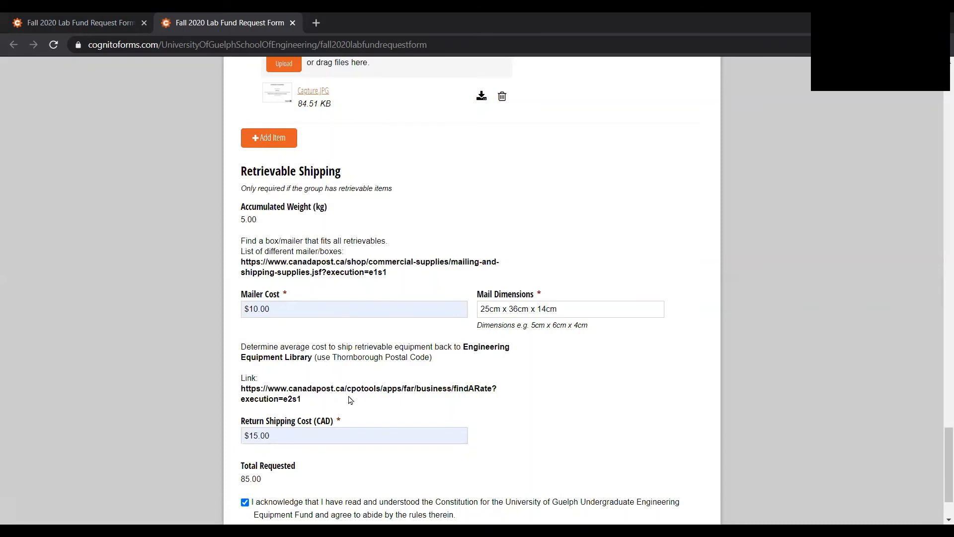
pyautogui.moveTo(627, 436); pyautogui.dragTo(940, 471)
pyautogui.doubleClick(890, 437)
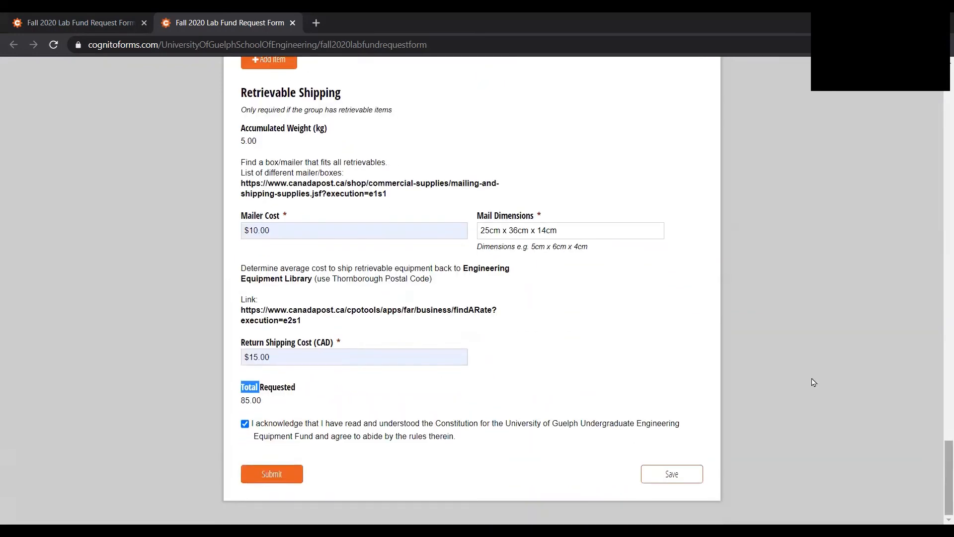
pyautogui.click(622, 304)
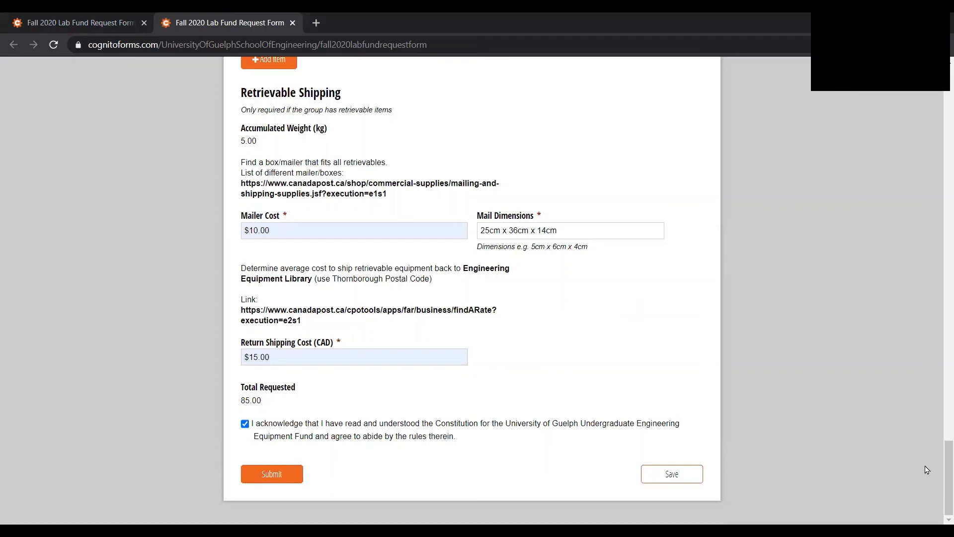
# Step: Submit the completed Fall 2020 Lab Fund Request Form
pyautogui.moveTo(927, 469); pyautogui.dragTo(939, 475)
pyautogui.click(940, 475)
pyautogui.click(292, 472)
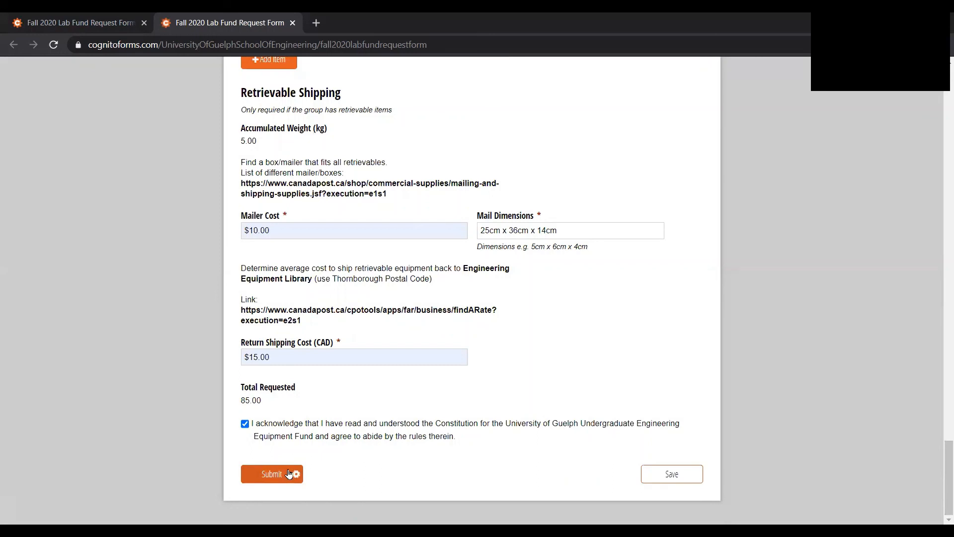